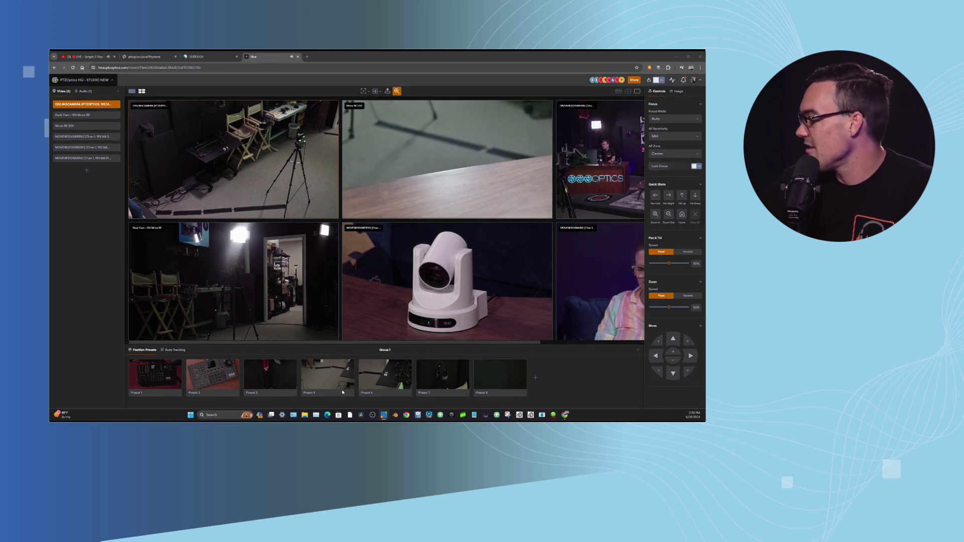
left_click_drag(381, 341, 529, 342)
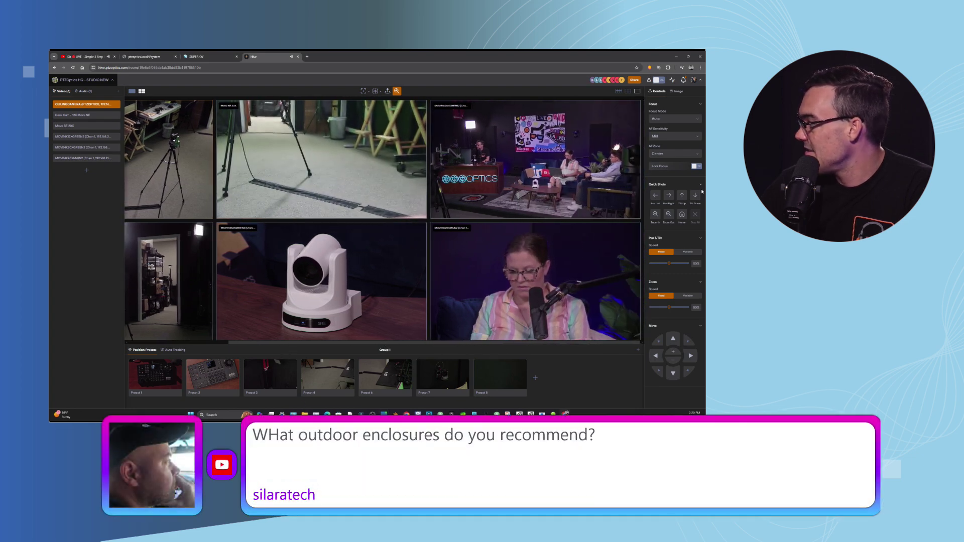
Open the studio PC's Monitoring overview listing its video sources beside the six-camera grid
left_click(671, 80)
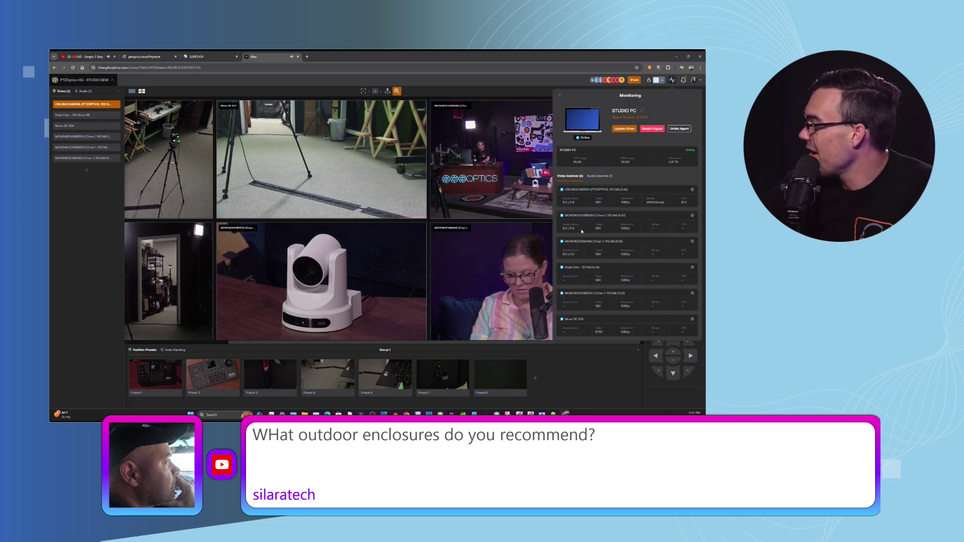